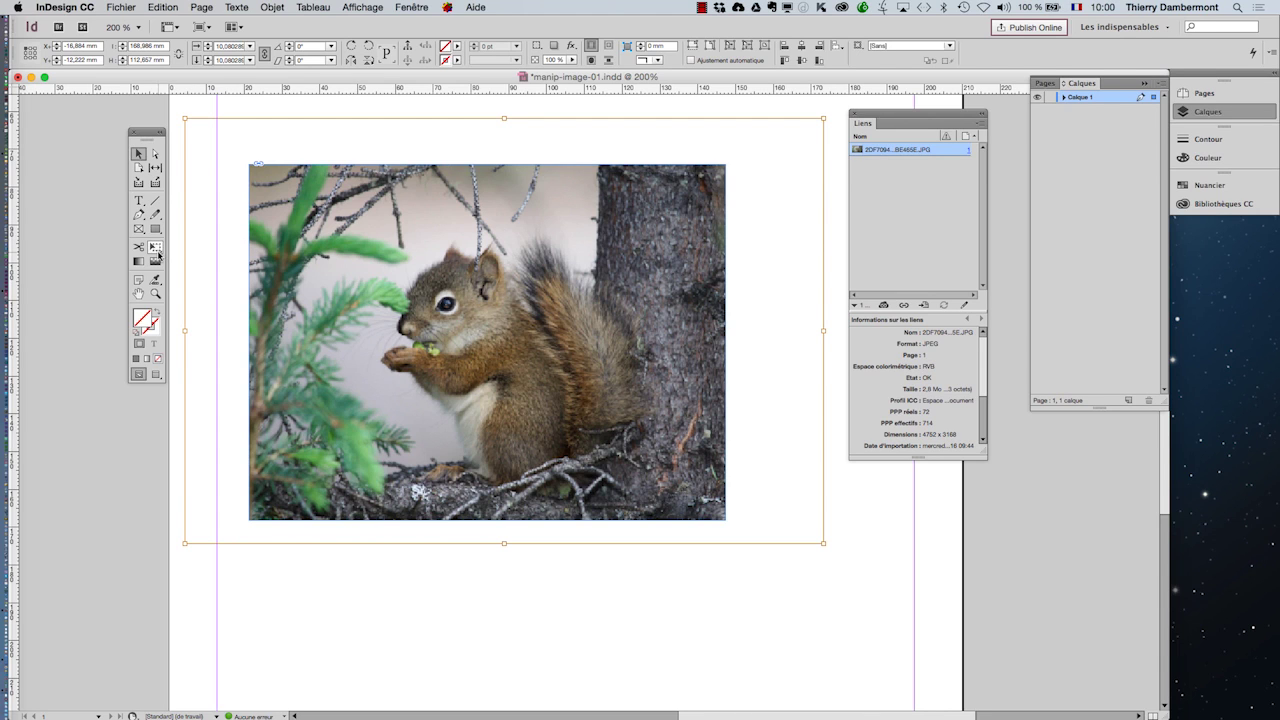
Enlarge the squirrel image proportionally inside its frame with Free Transform to about 172 by 115 mm, keeping its upper-left corner fixed
left_click(157, 253)
key("super+minus")
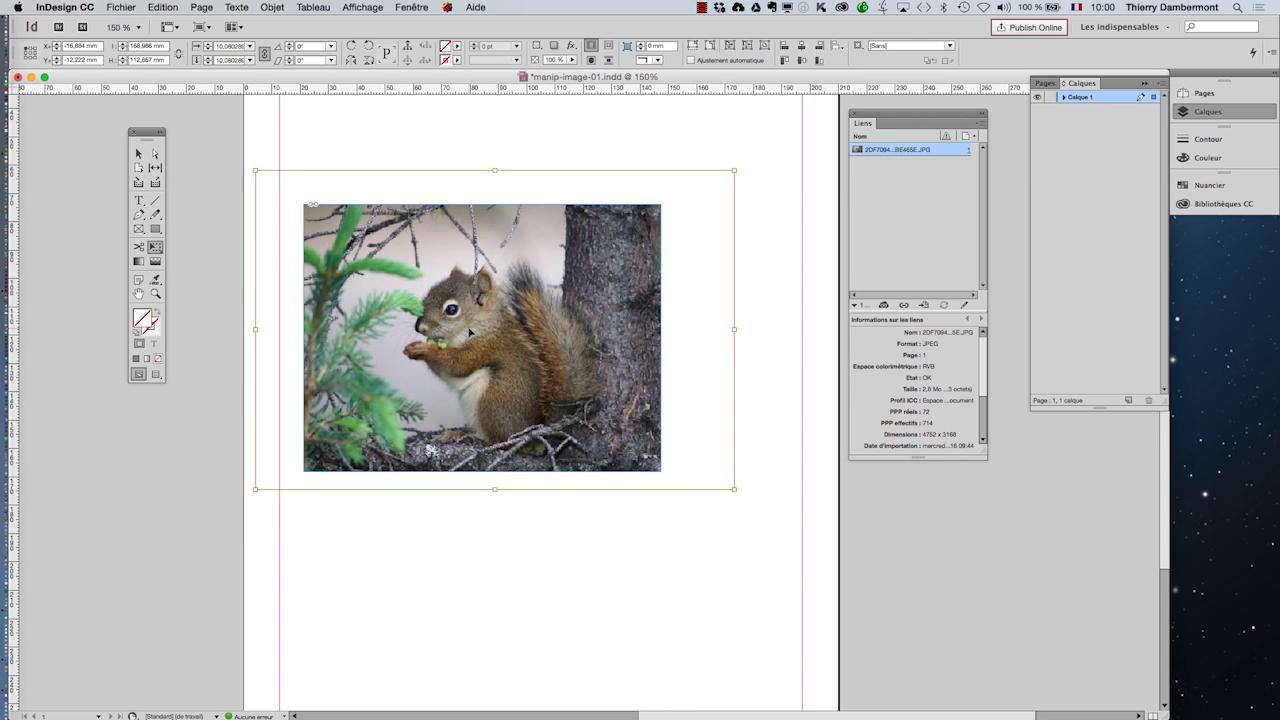
left_click(732, 489)
left_click_drag(732, 489, 714, 536)
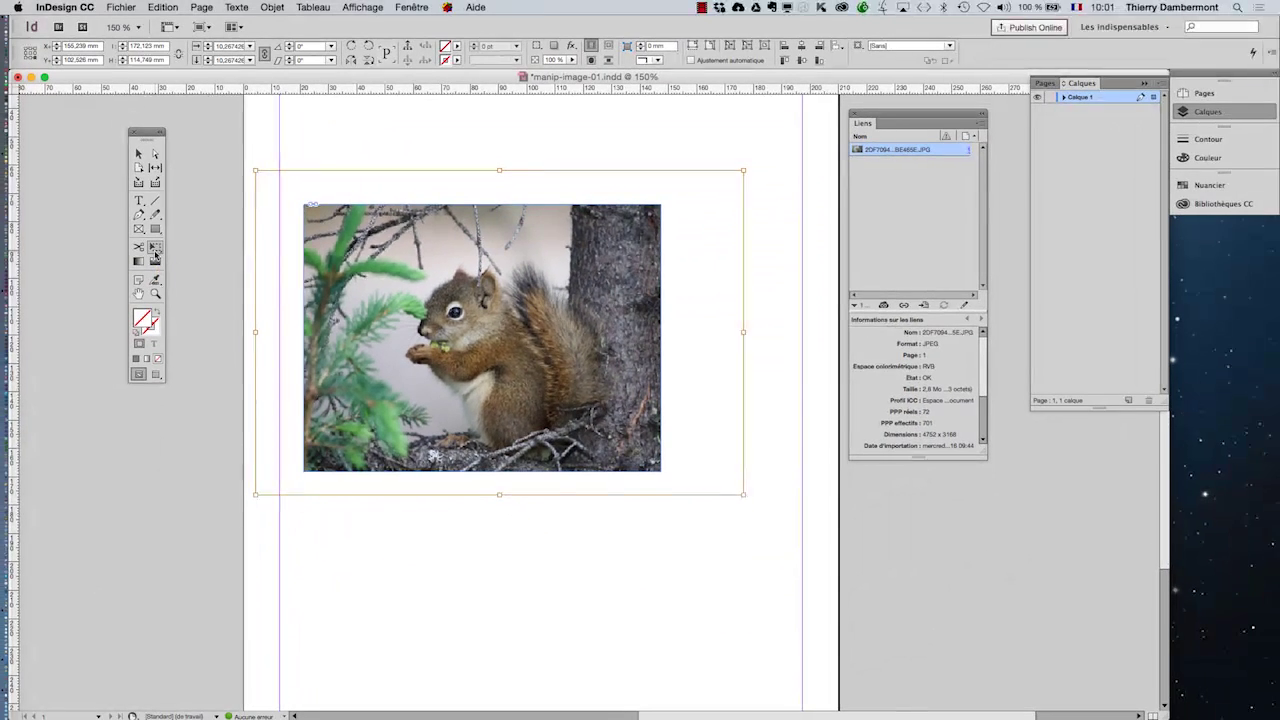
Rescale the squirrel image proportionally from its upper-left corner, first to about 92 mm wide and finally to about 186 by 124 mm
left_click(155, 238)
left_click_drag(252, 167, 478, 323)
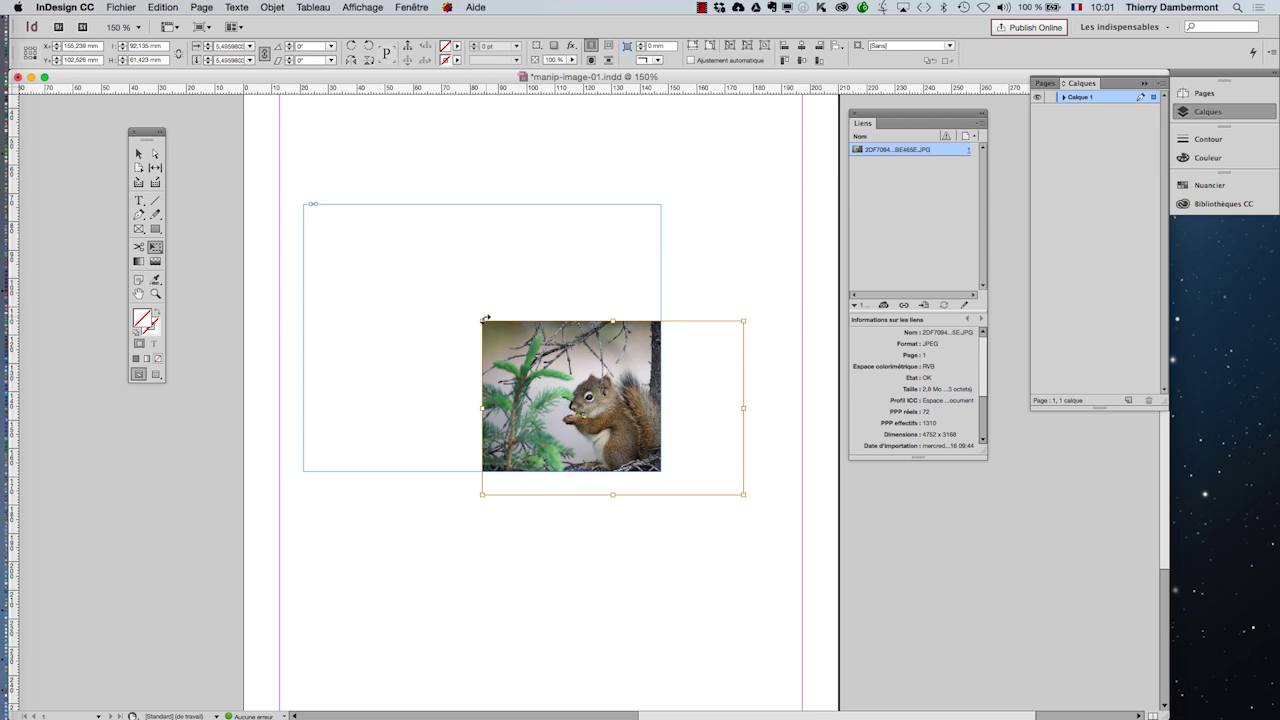
left_click_drag(482, 321, 194, 175)
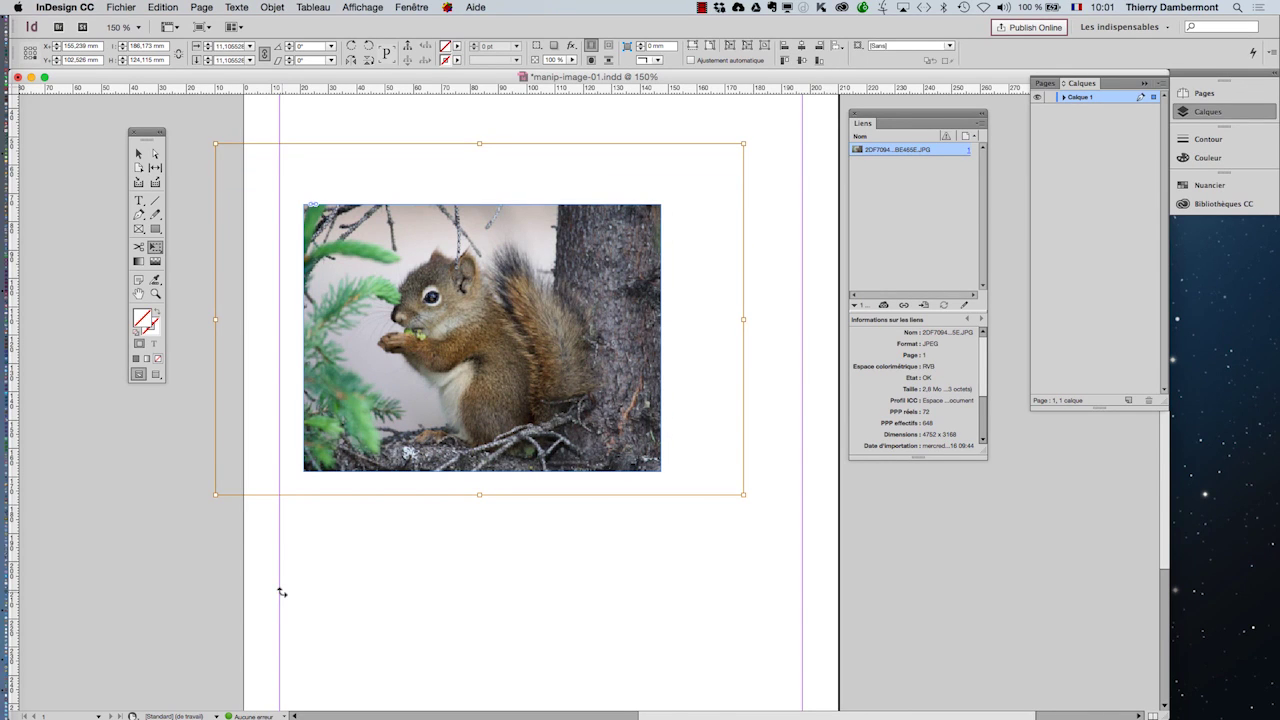
Enlarge the squirrel image proportionally from its centre inside the frame to about 290 by 194 mm with Free Transform
left_click(140, 156)
left_click(157, 250)
left_click_drag(743, 494, 912, 566)
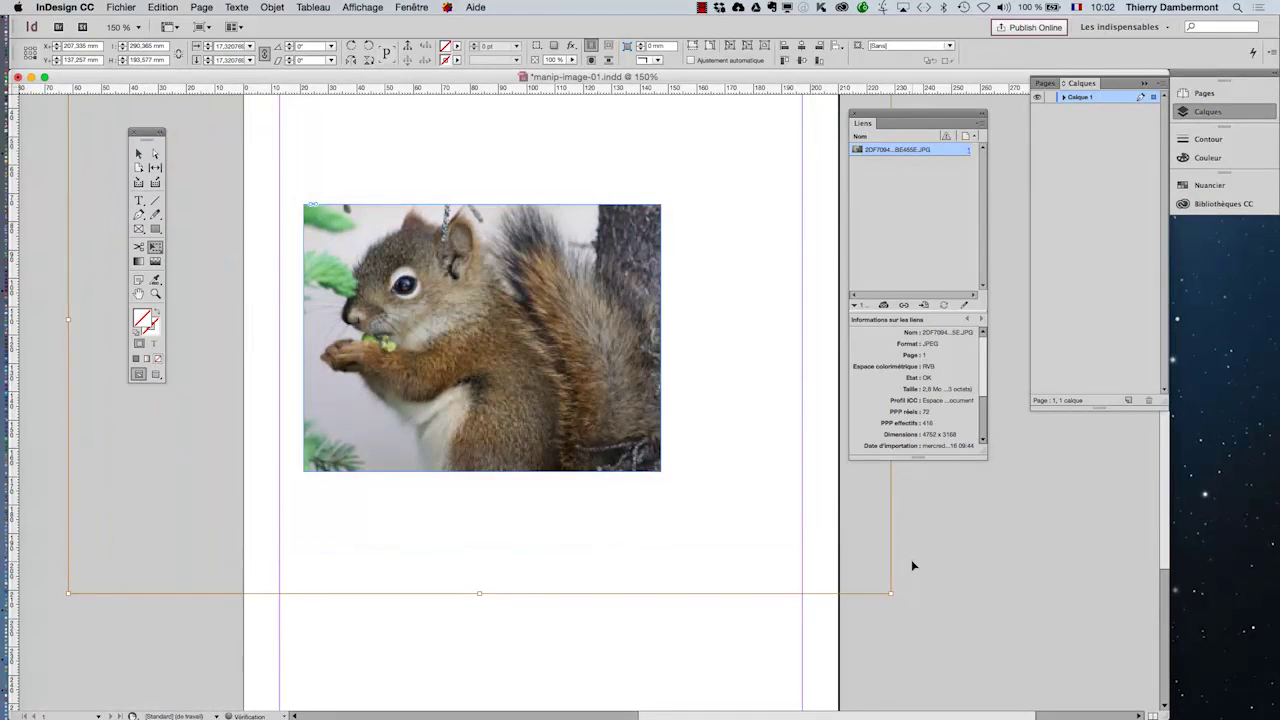
Move the links panel off the page so that it does not cover the squirrel image
key("super+minus")
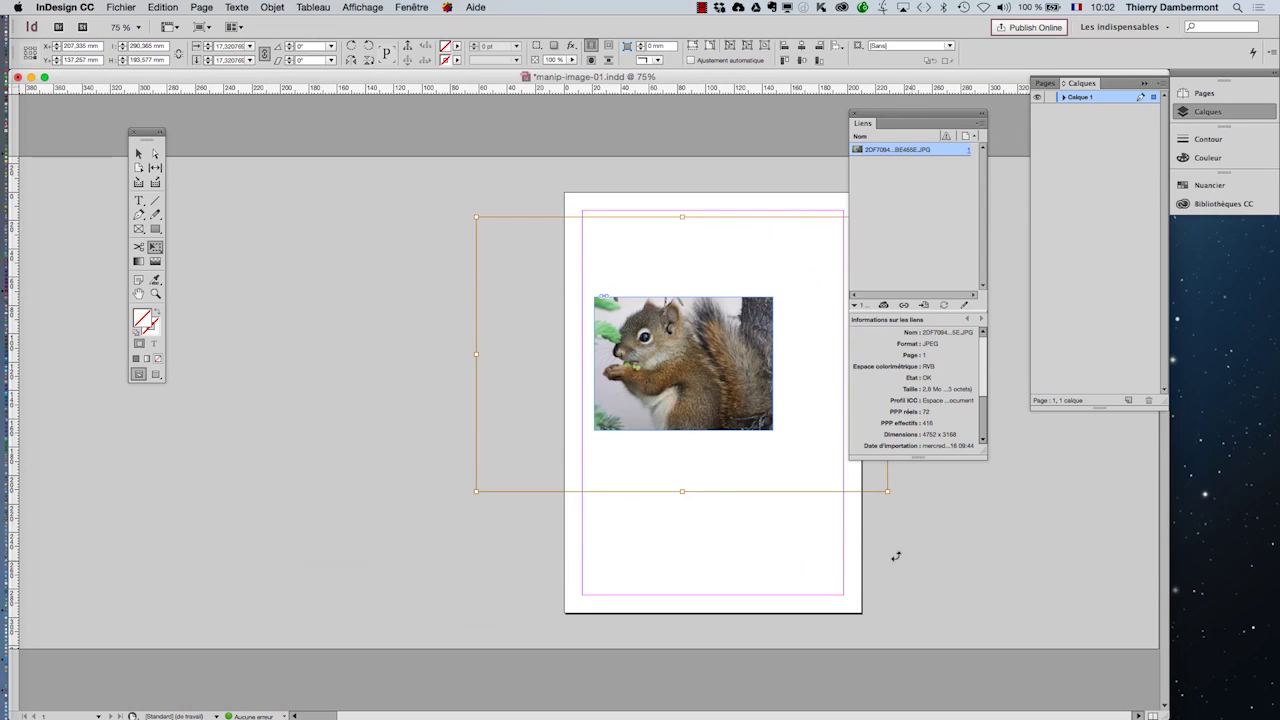
left_click(139, 293)
left_click_drag(898, 120, 1143, 274)
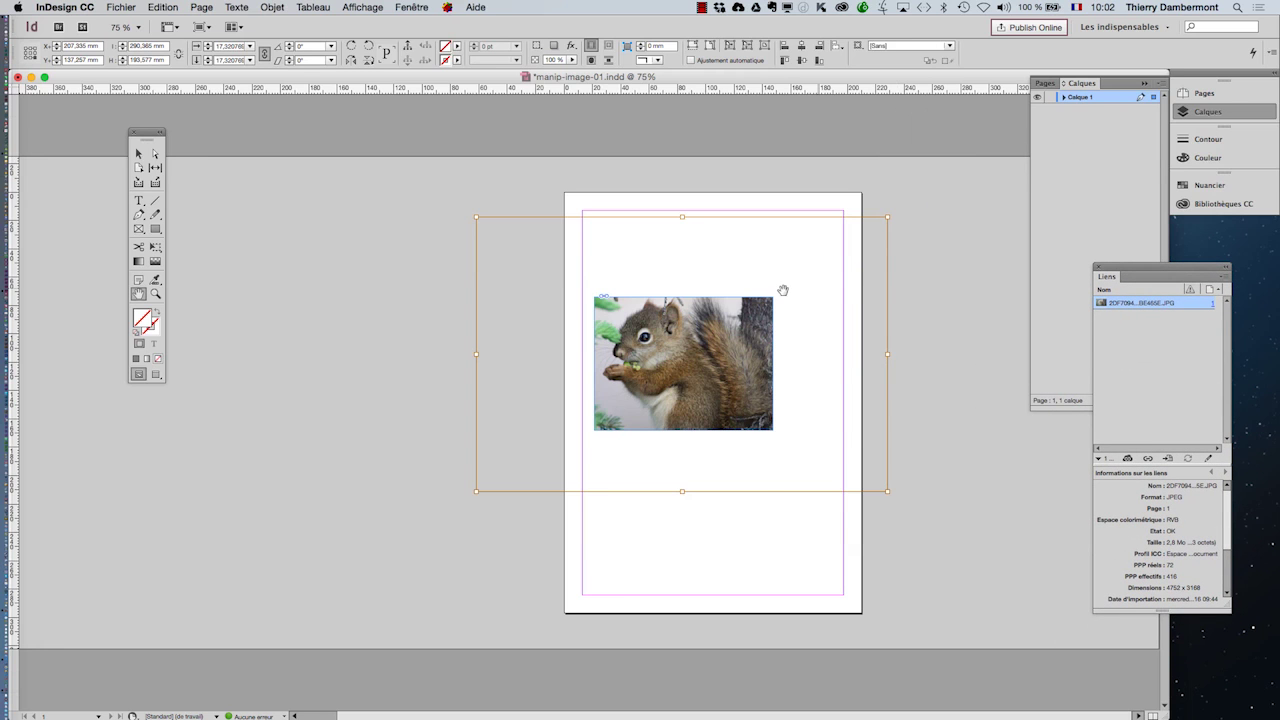
scroll(780, 290, "up", 2)
scroll(780, 290, "up", 1)
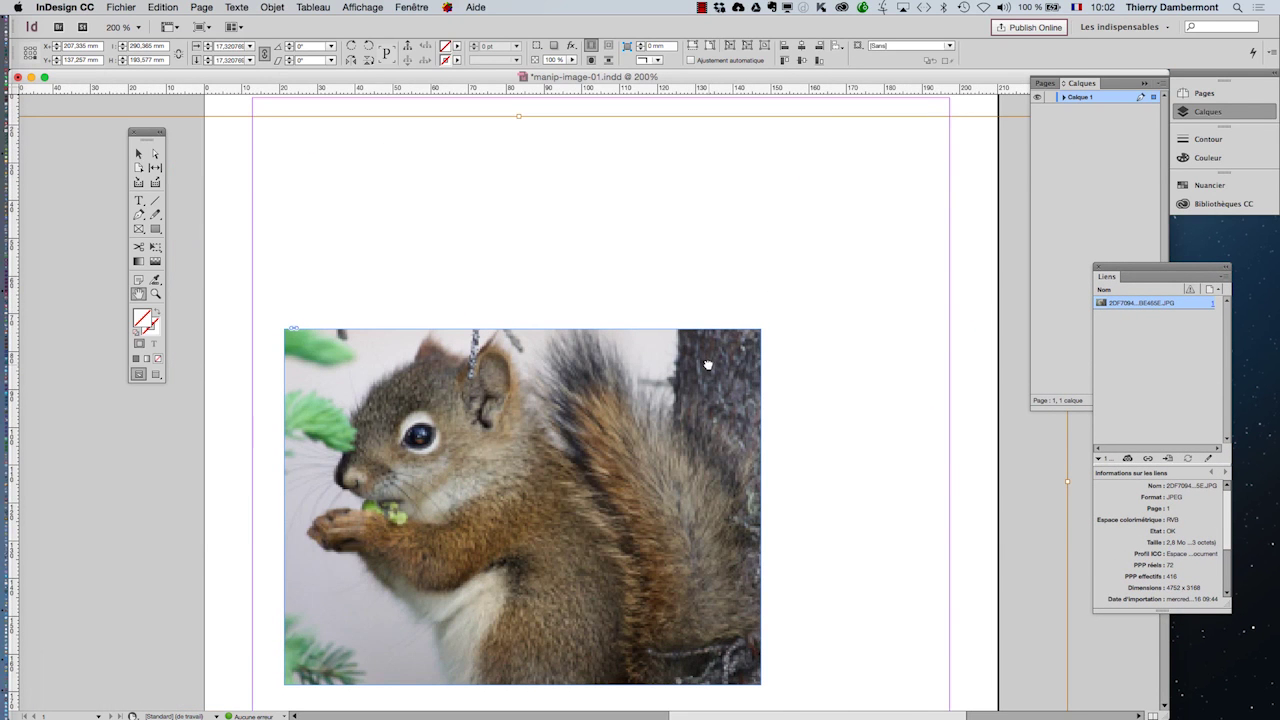
left_click_drag(708, 364, 758, 122)
left_click_drag(737, 223, 726, 366)
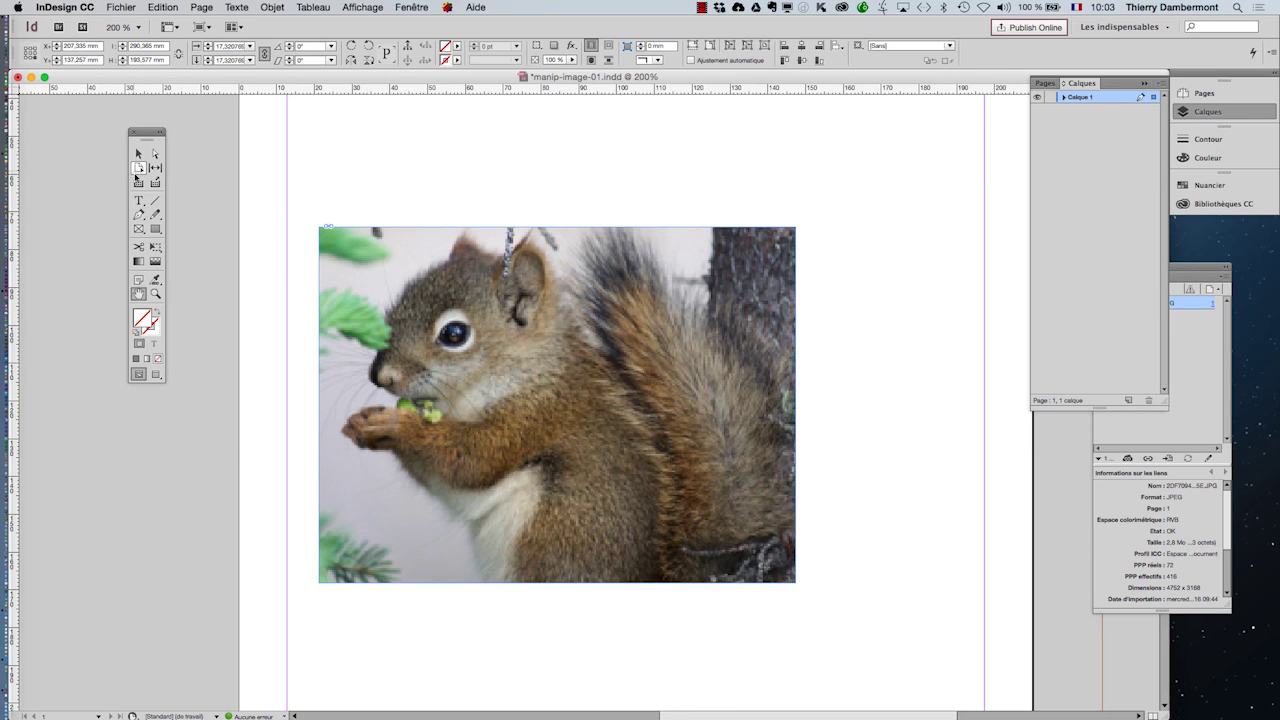
left_click(155, 247)
left_click_drag(440, 330, 568, 447)
key("super+z")
key("super+minus")
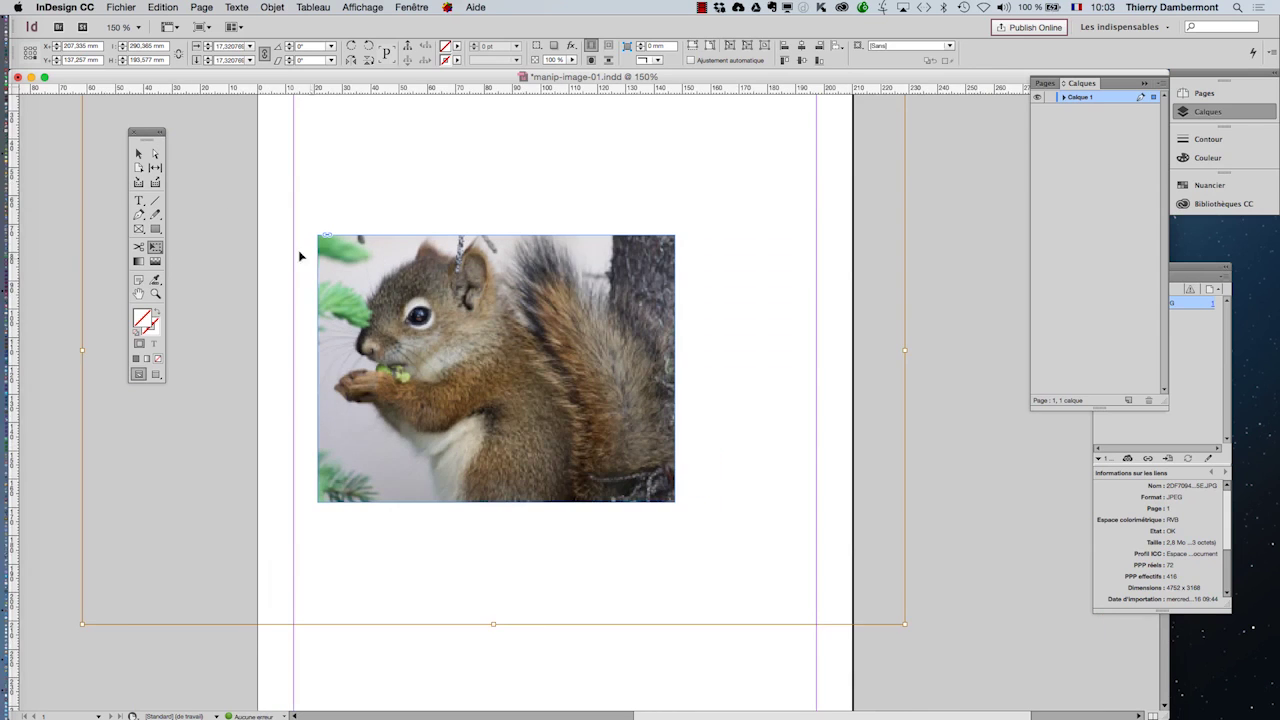
Duplicate the squirrel frame with an offset down and to the right, and delete the copy
key("v")
left_click(960, 366)
left_click_drag(513, 284, 675, 358)
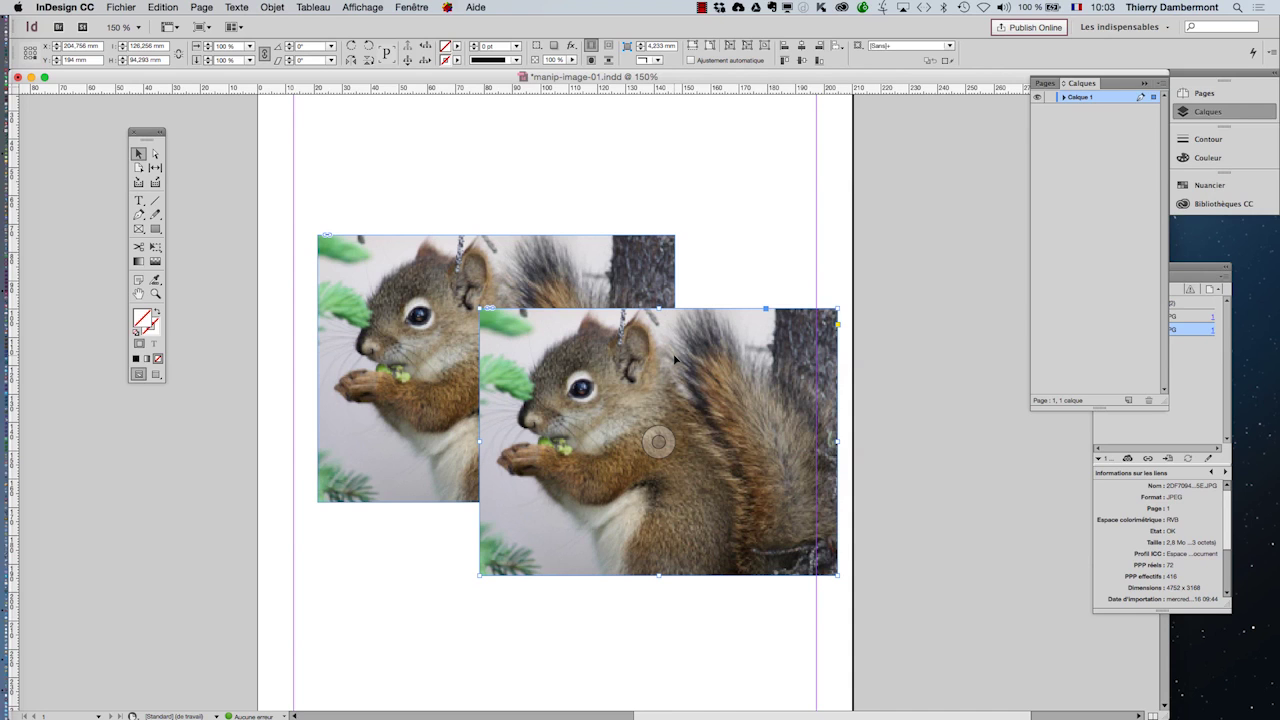
key("Delete")
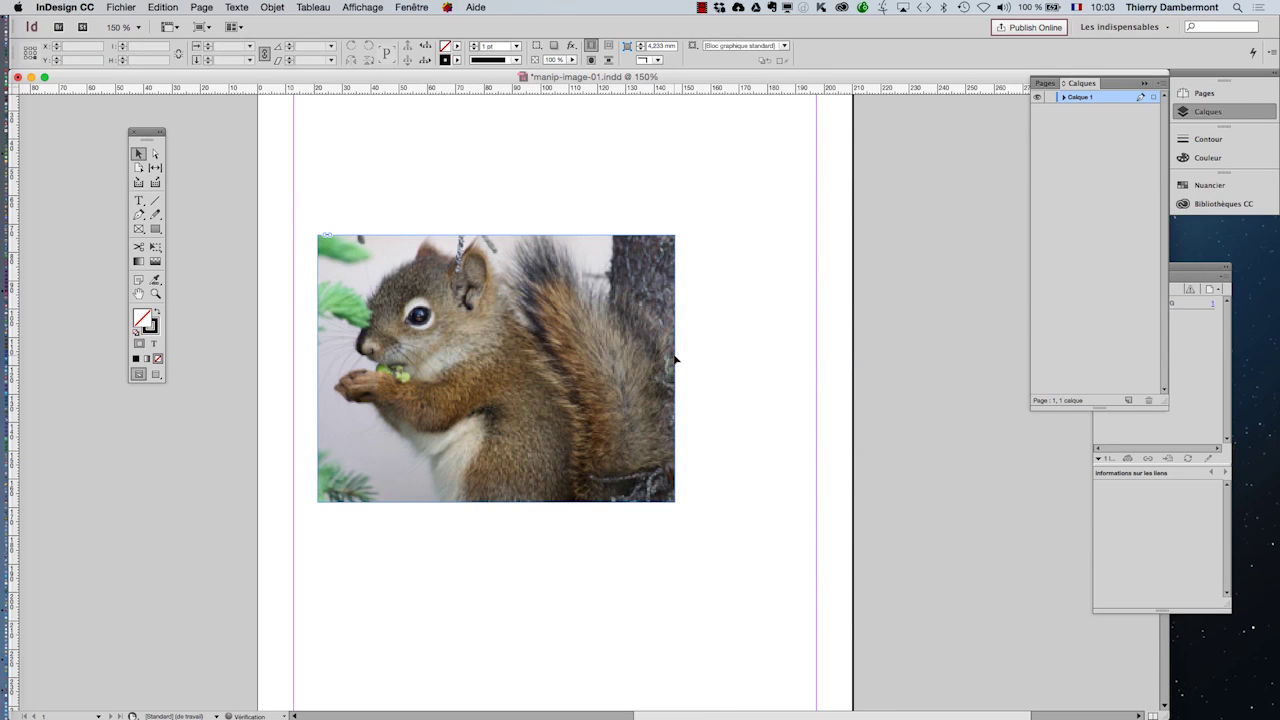
Select the squirrel image inside its frame, shrink it proportionally from its centre to about 229 by 152.5 mm, and deselect it
left_click(496, 369)
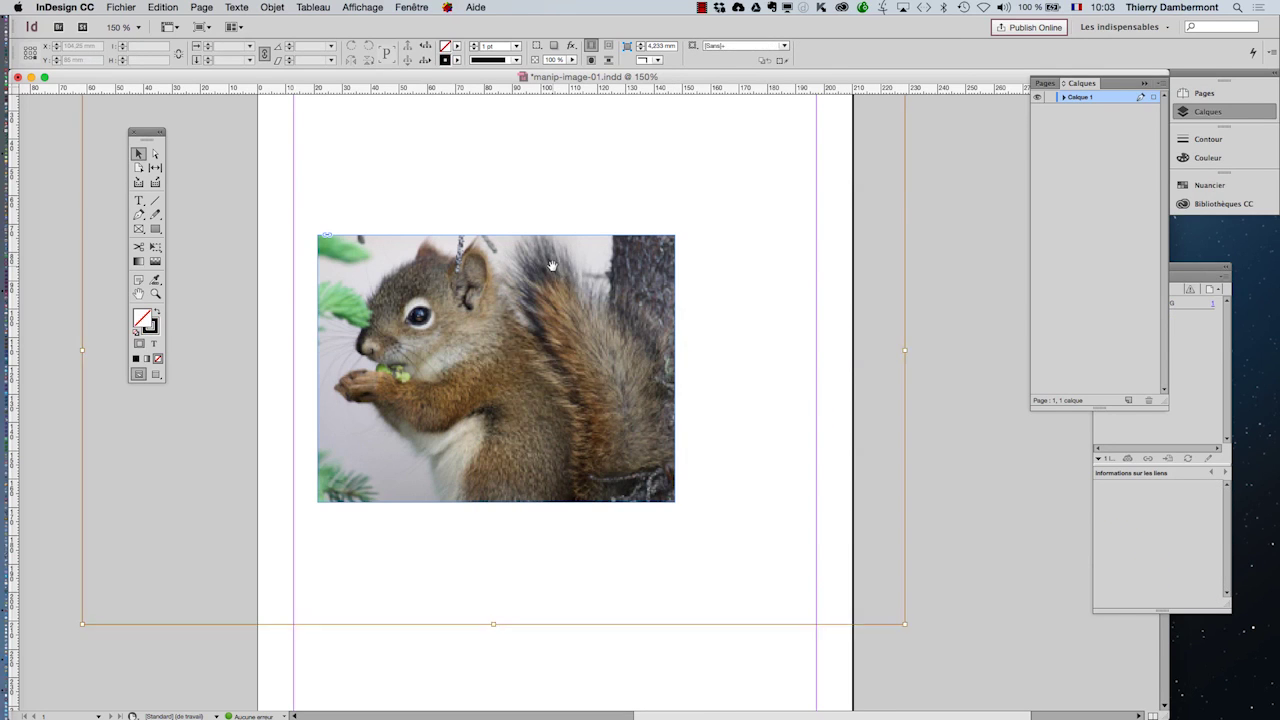
key("super+1")
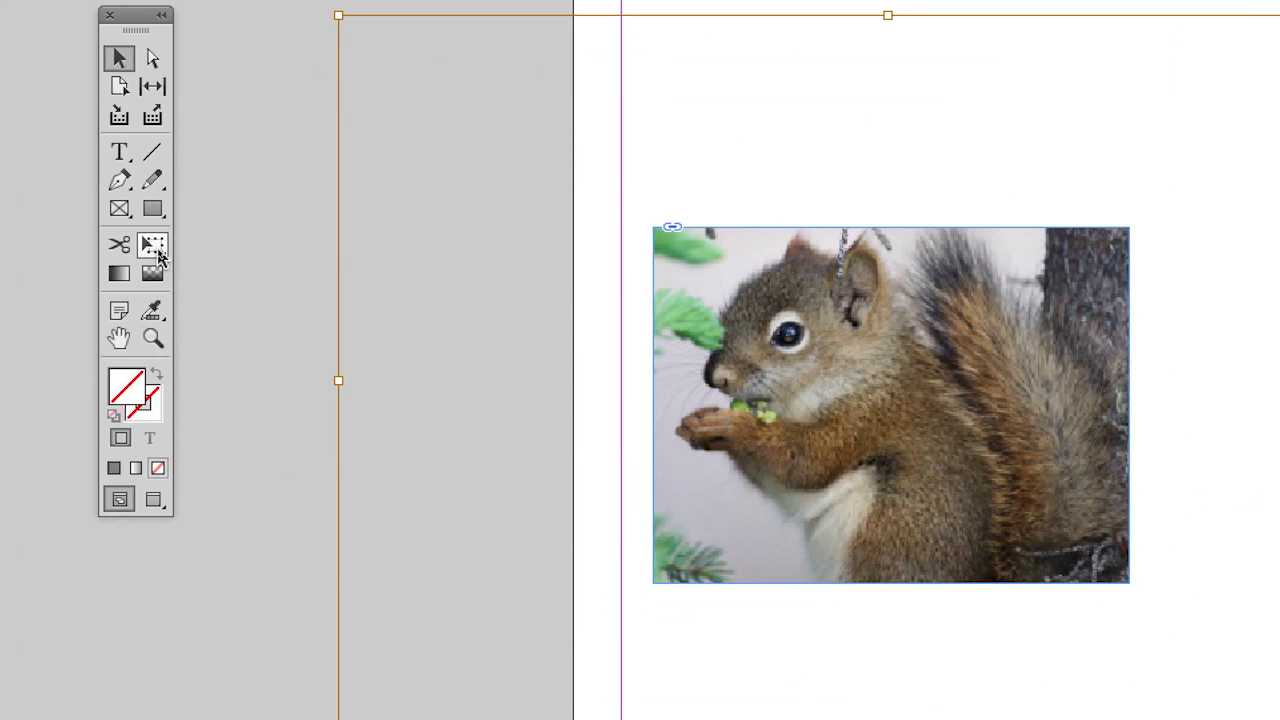
left_click(156, 249)
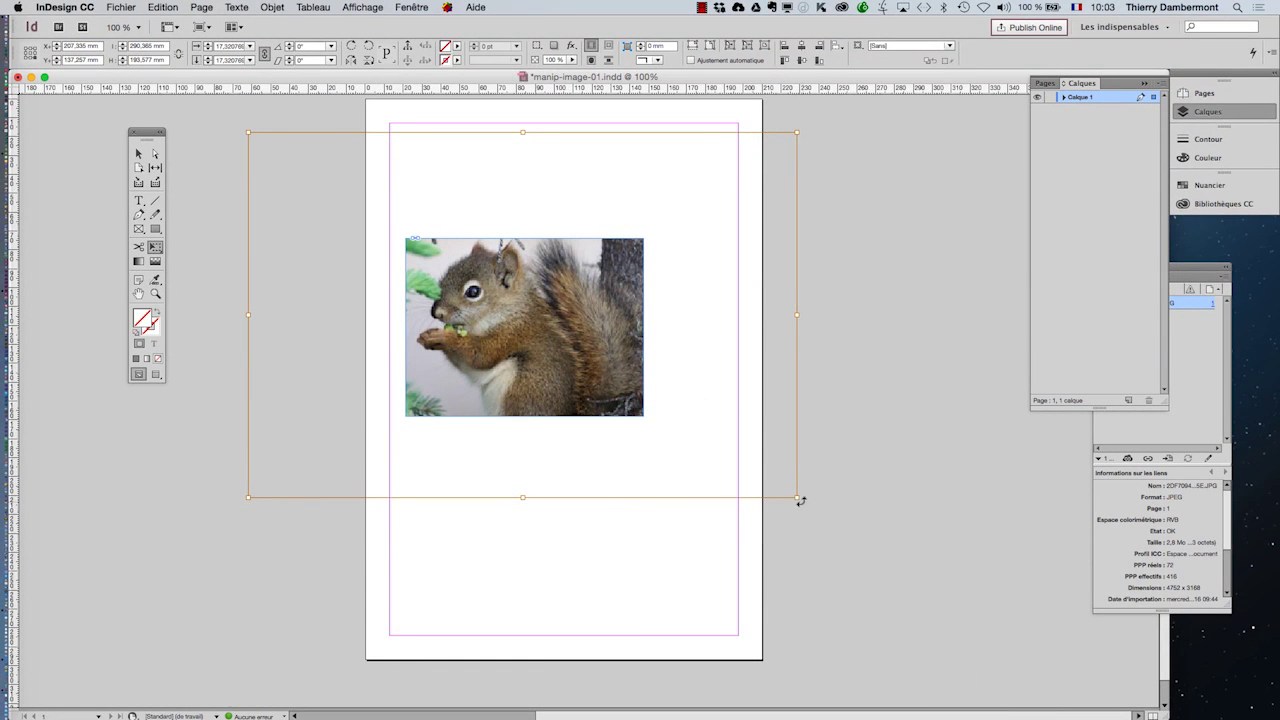
left_click_drag(797, 496, 739, 459)
left_click(138, 154)
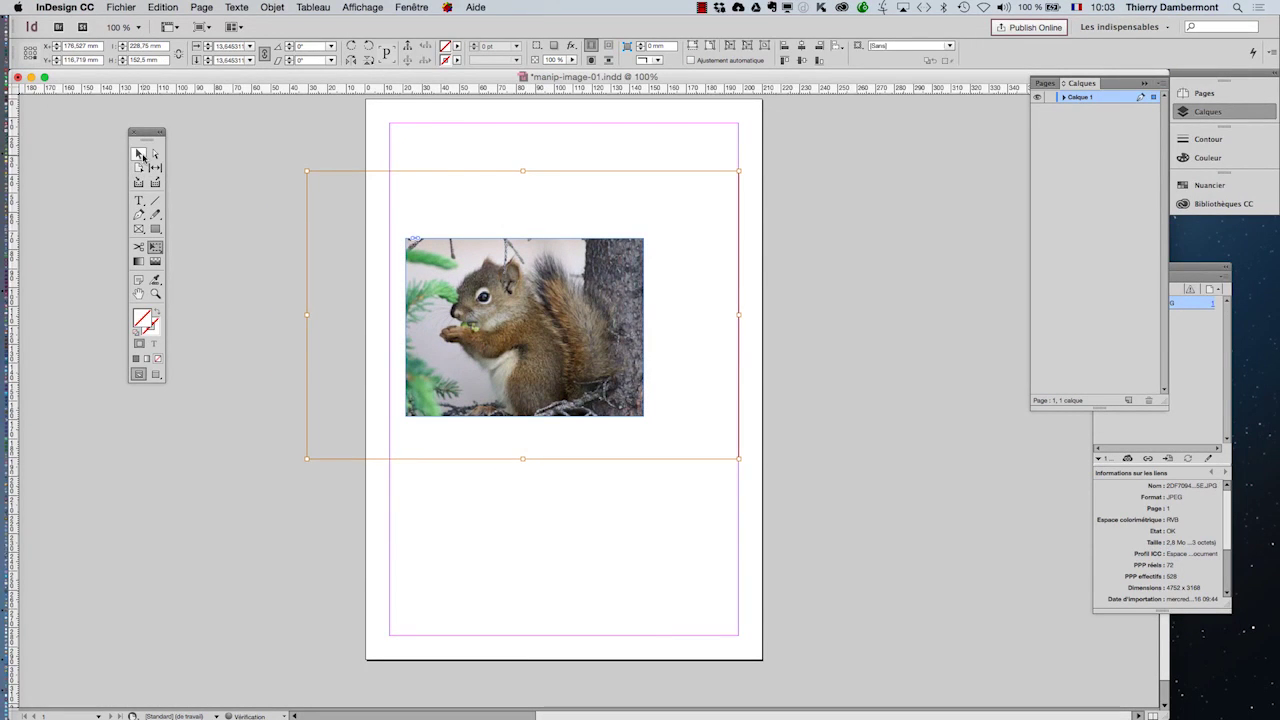
left_click(602, 599)
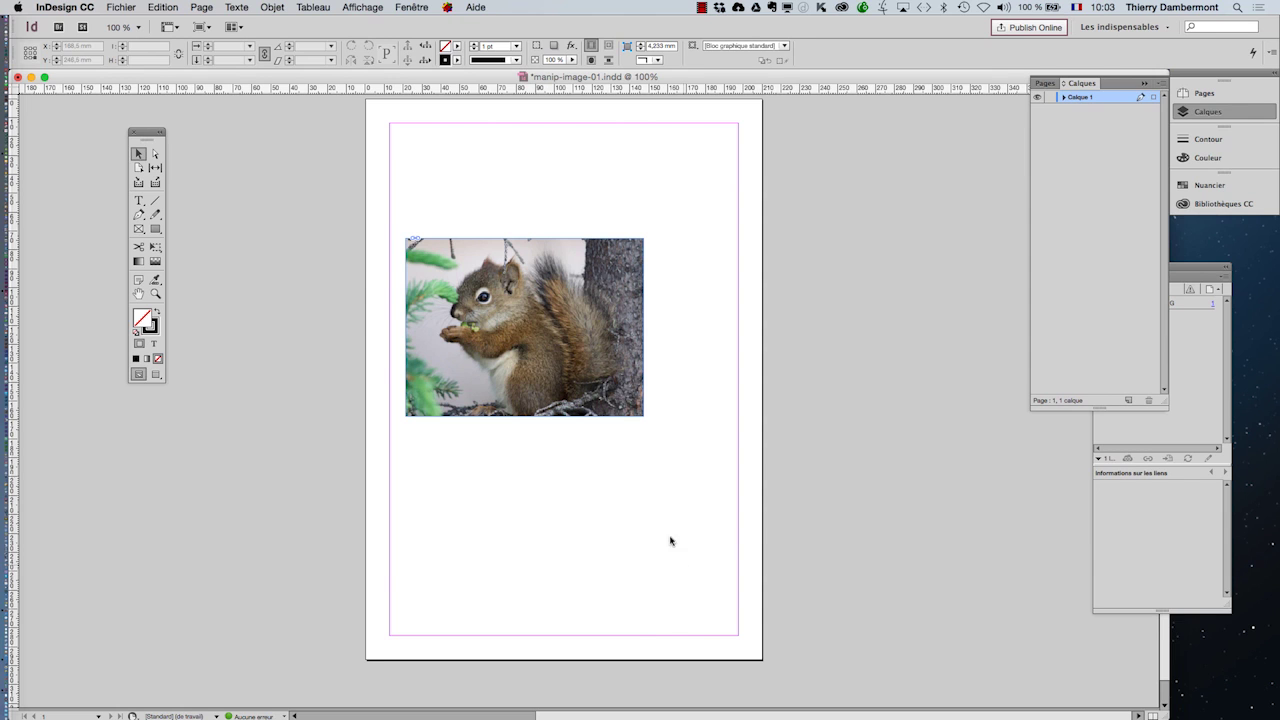
Examine the rendering quality of the squirrel's head and fur at magnifications up to 800%
scroll(443, 316, "up", 2)
scroll(443, 316, "up", 2)
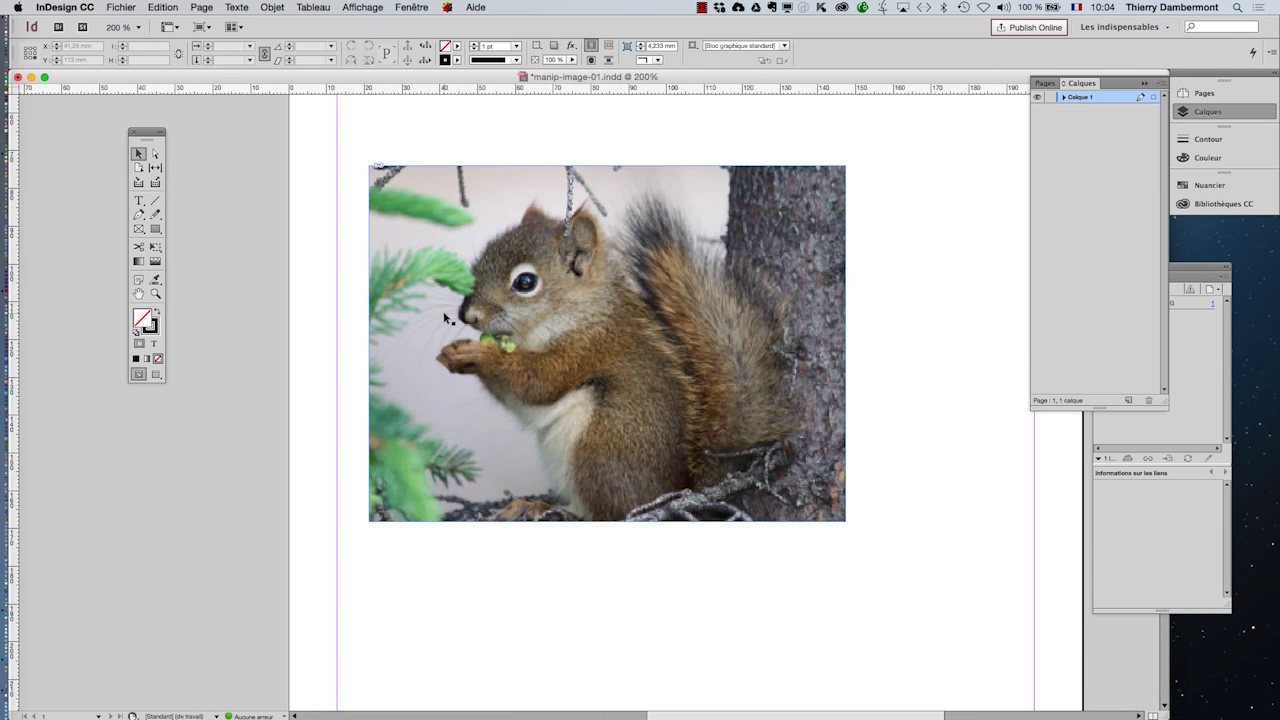
left_click(138, 293)
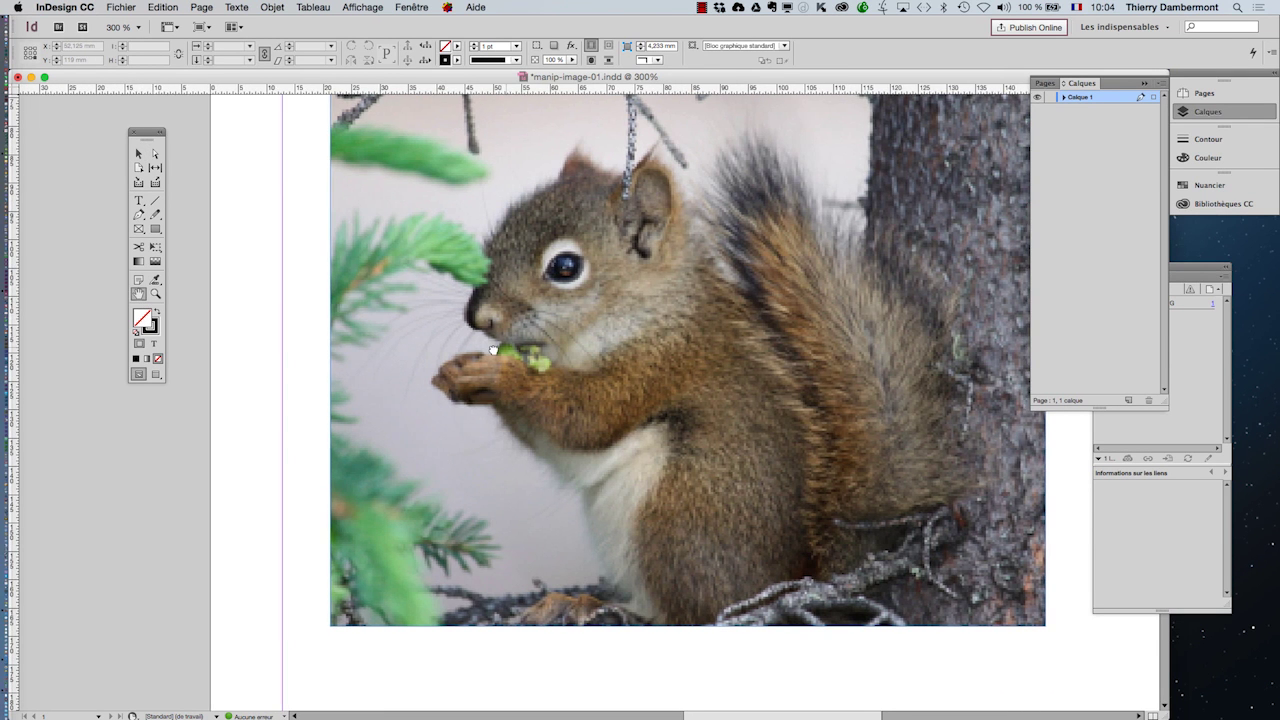
left_click_drag(736, 321, 612, 334)
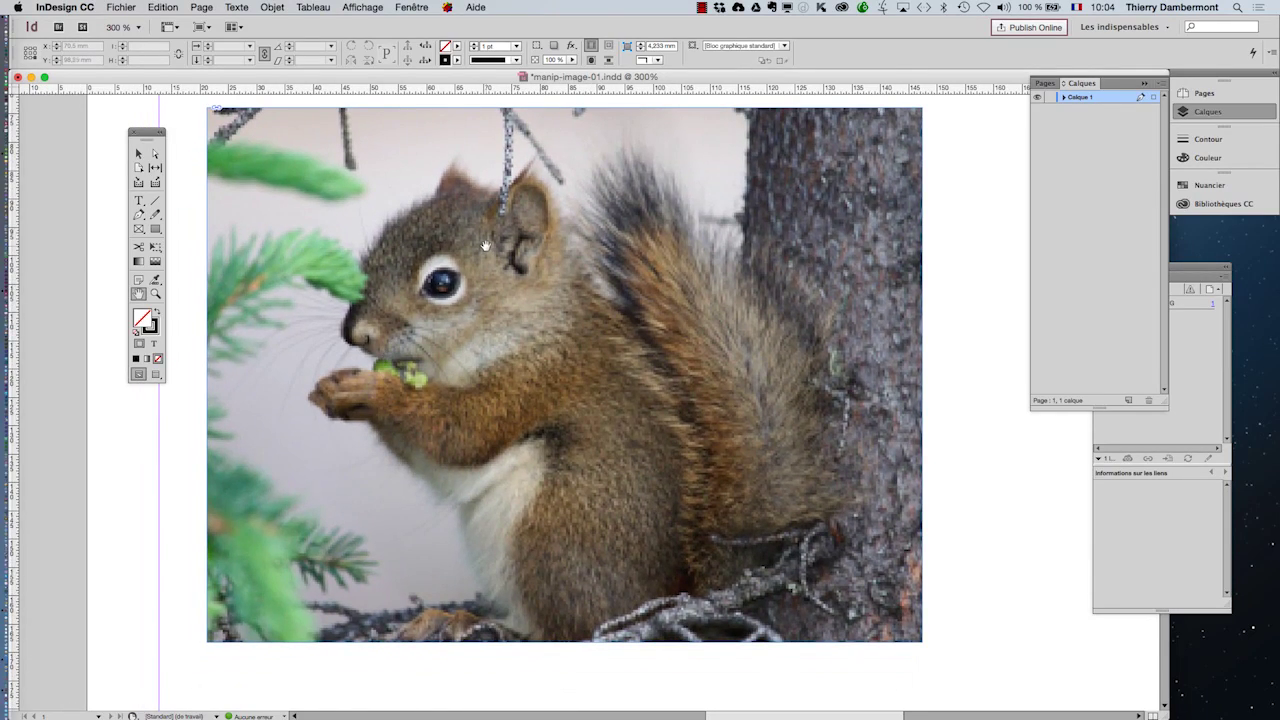
scroll(488, 248, "up", 2)
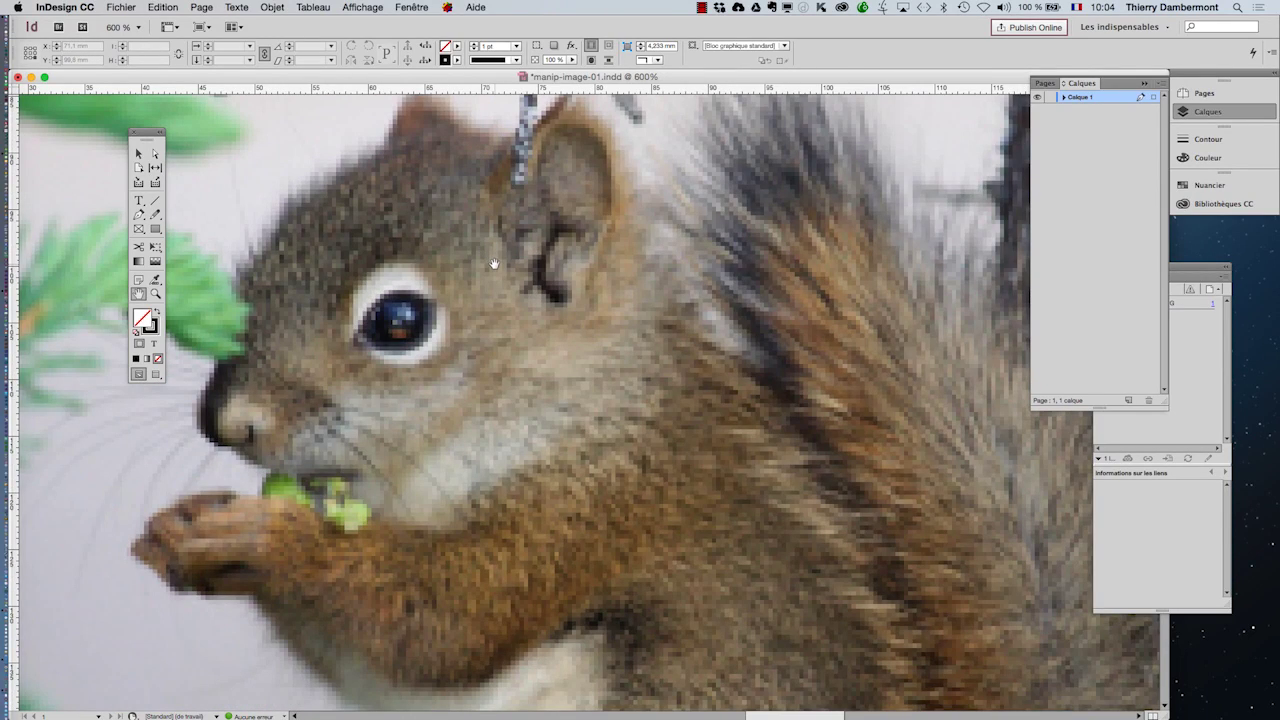
scroll(594, 366, "up", 1)
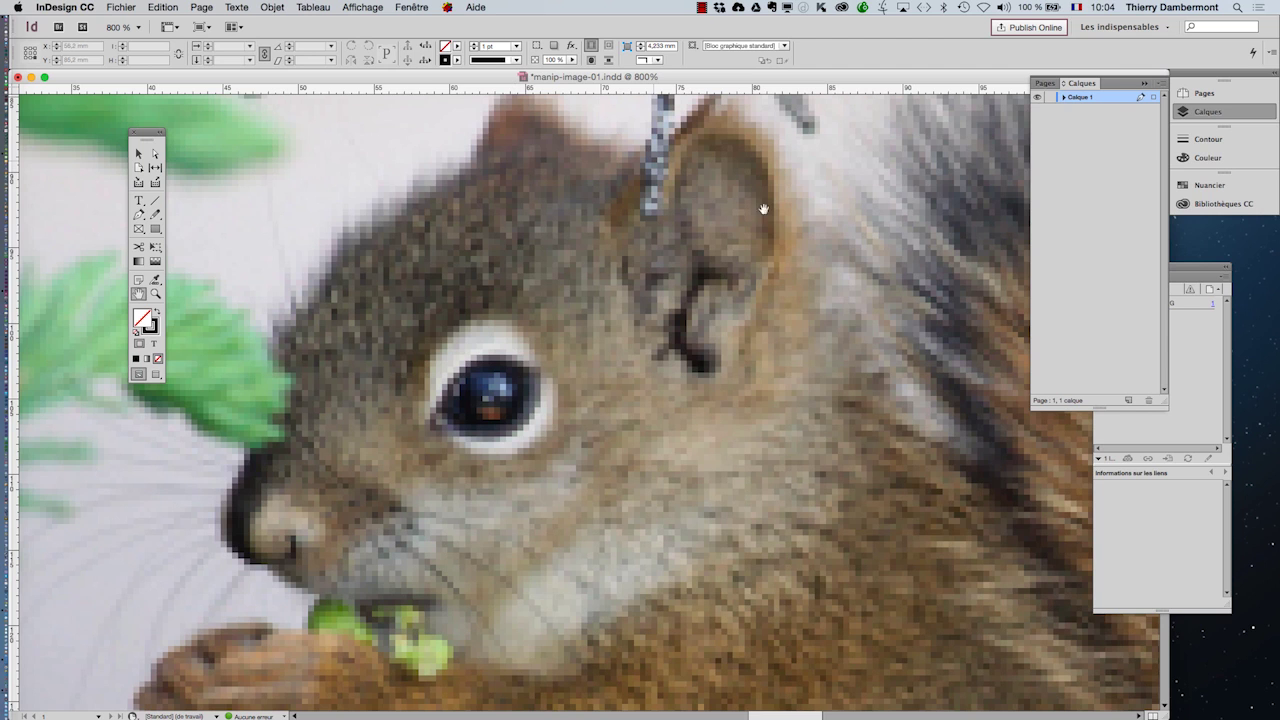
scroll(710, 545, "down", 4)
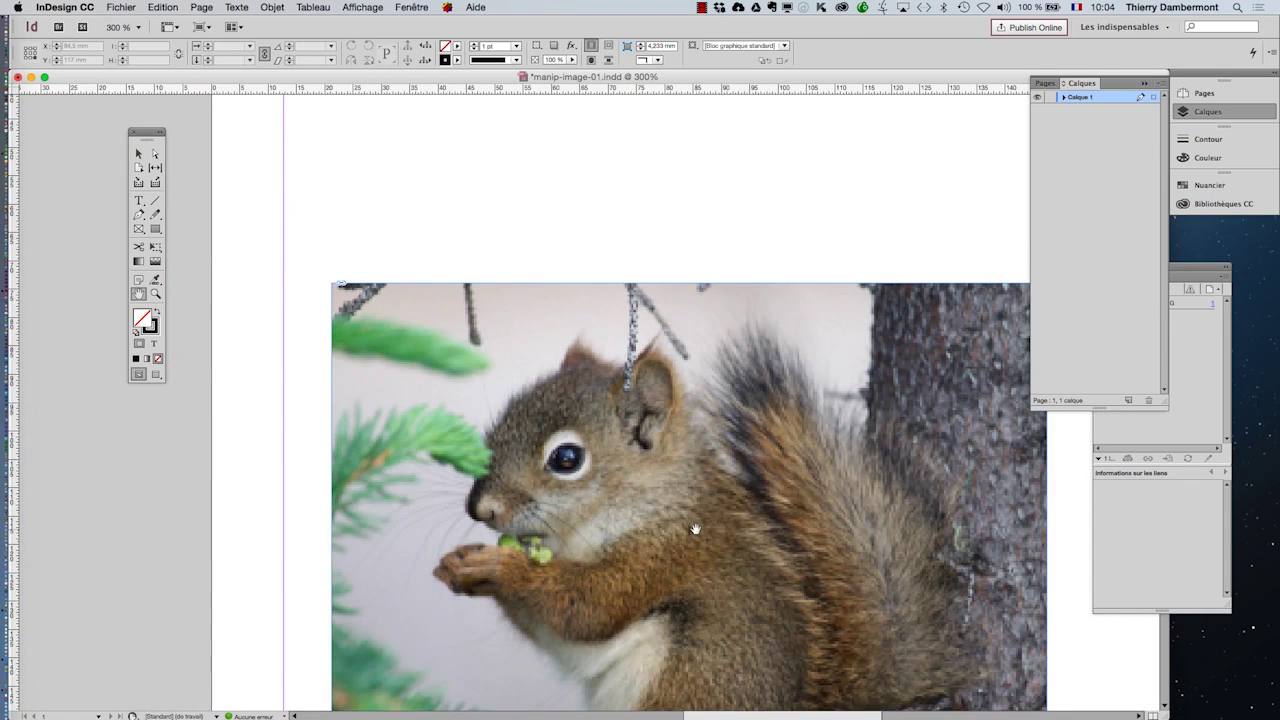
left_click_drag(672, 527, 462, 357)
scroll(359, 348, "up", 4)
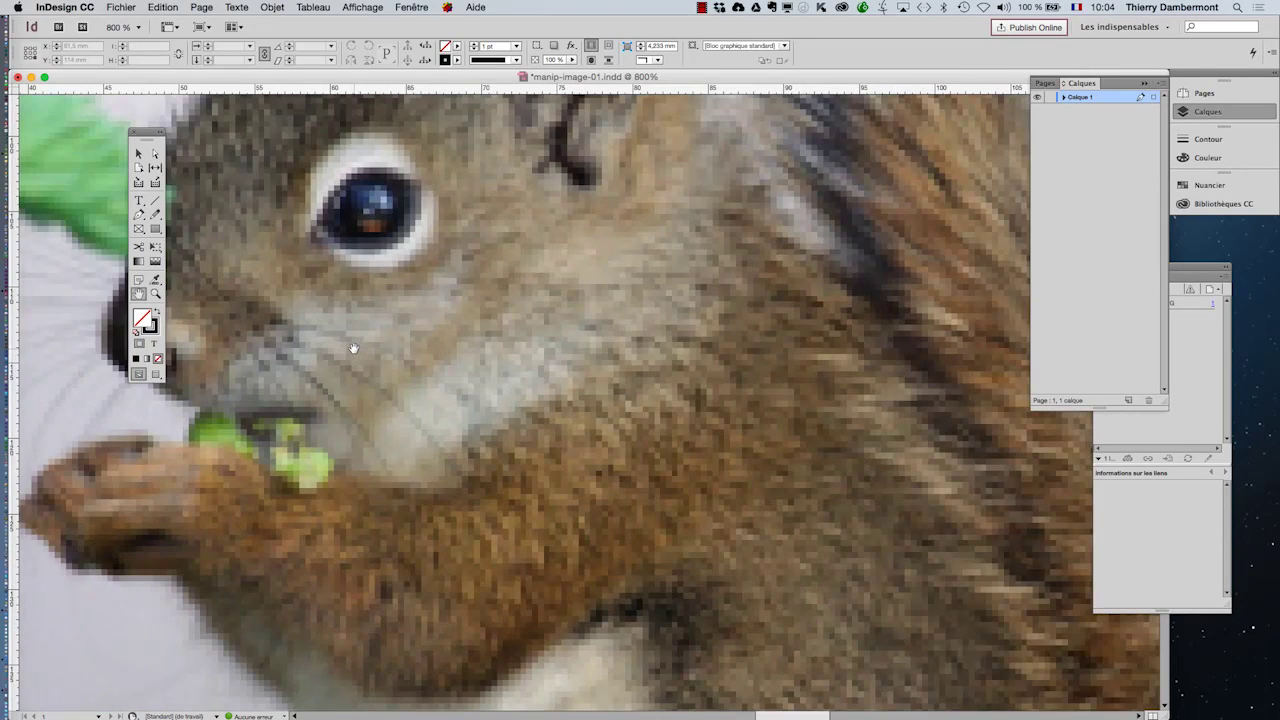
scroll(405, 141, "up", 1)
Set the document's display performance to high quality (Affichage de qualité supérieure) and check the squirrel's eye at 1200%
left_click(411, 7)
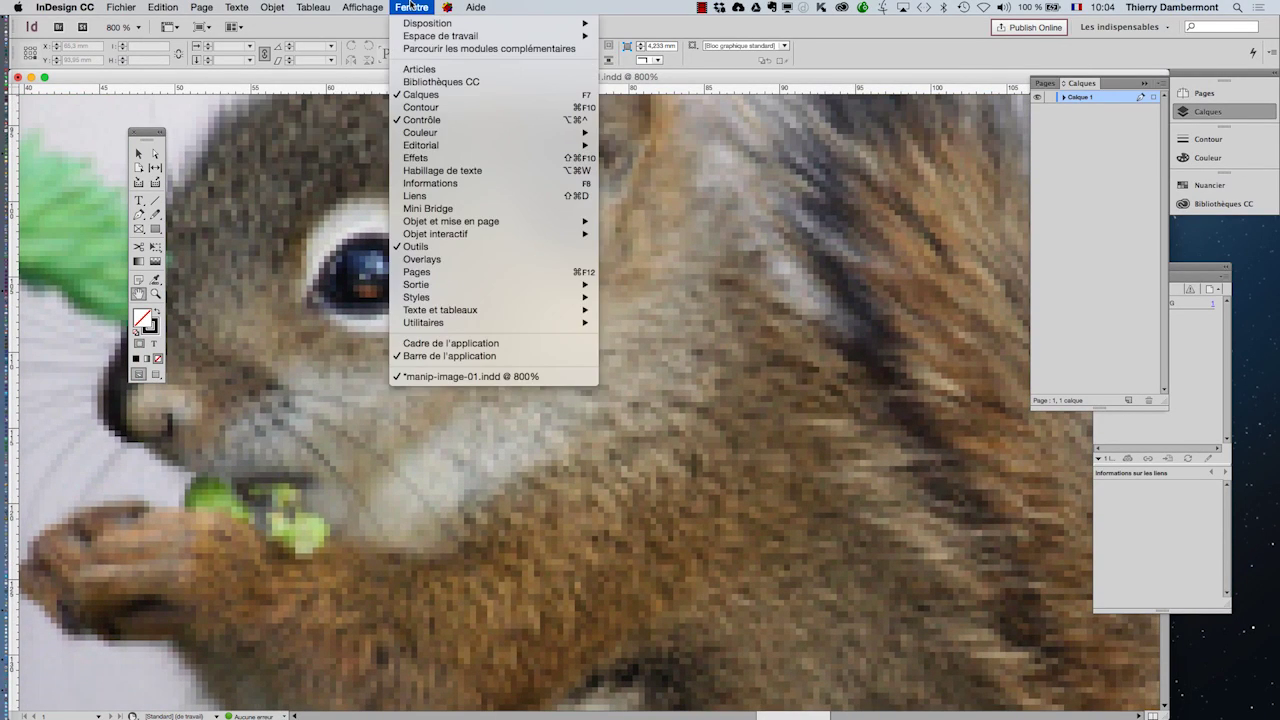
mouse_move(364, 7)
mouse_move(388, 217)
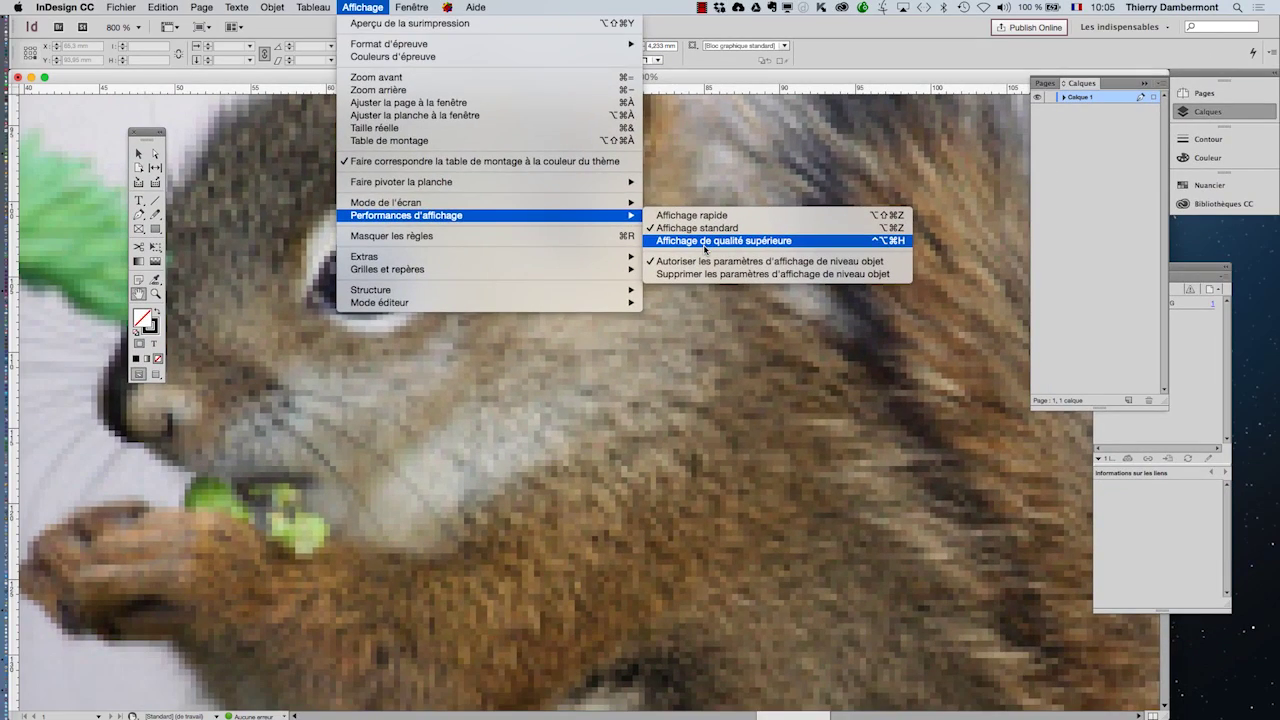
left_click(705, 244)
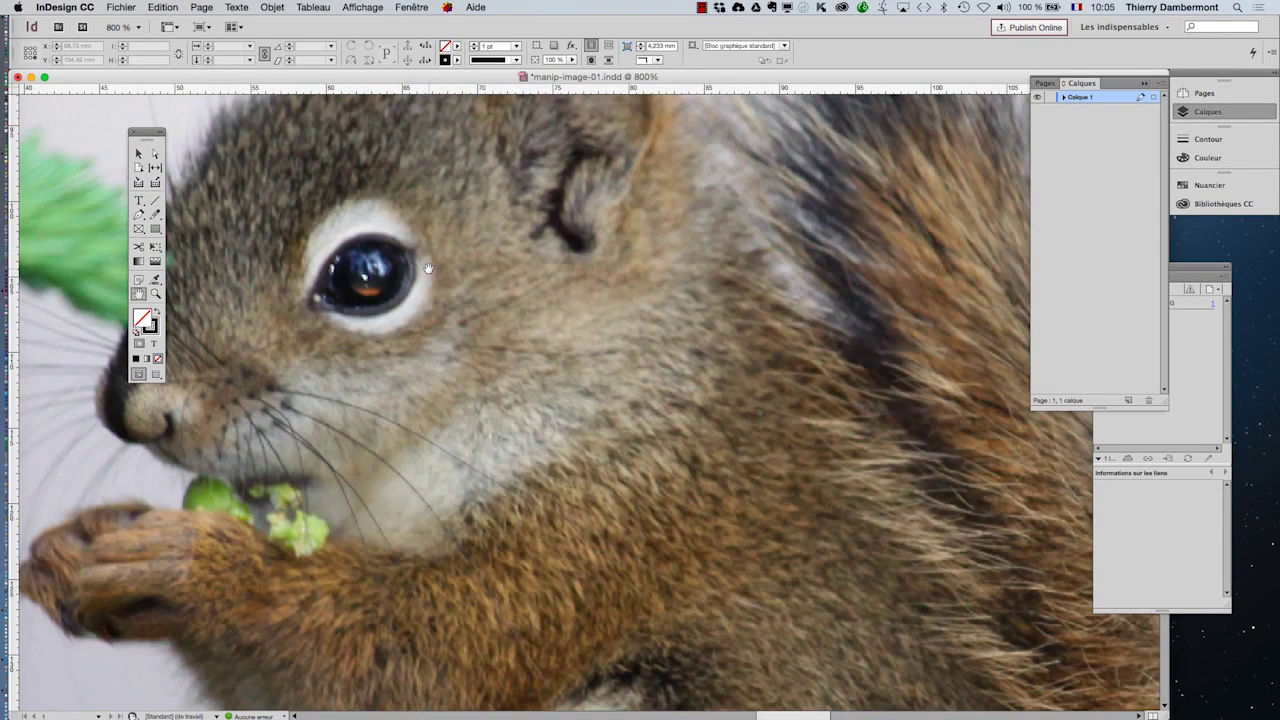
scroll(430, 270, "up", 1)
left_click_drag(475, 288, 714, 371)
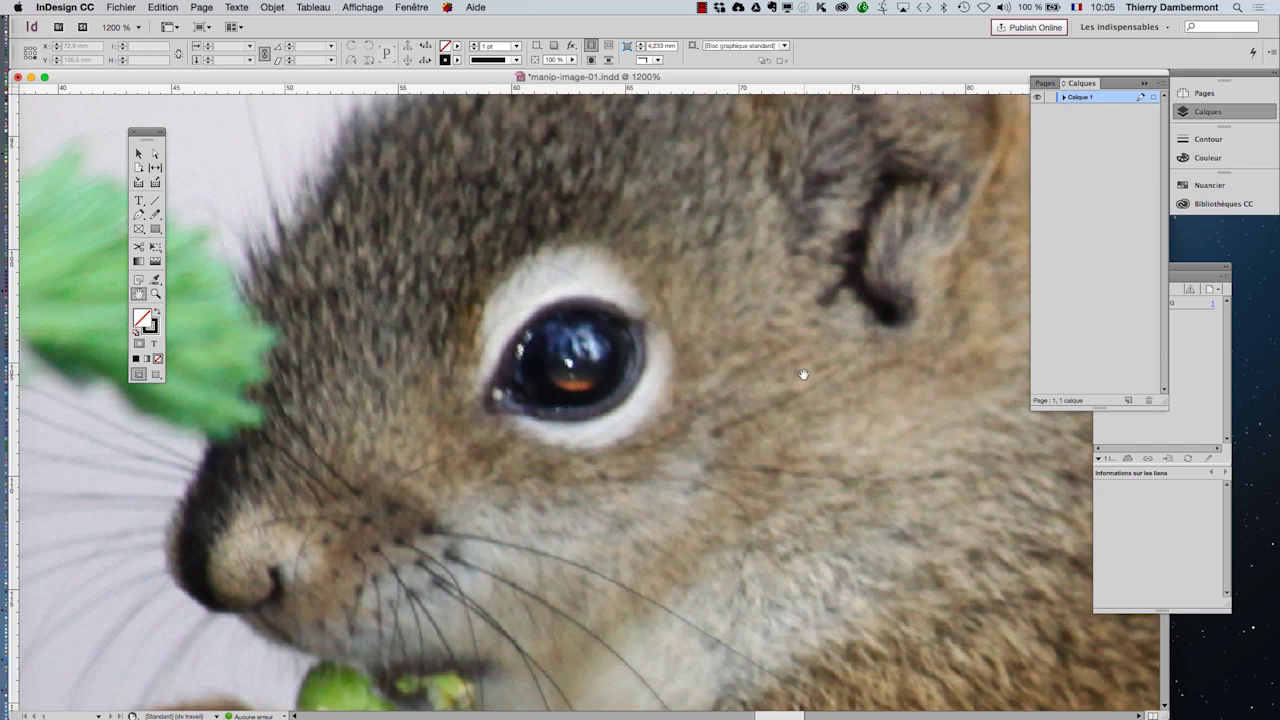
Review the display performance options, keep high quality selected, and examine the whole squirrel image at 200%
left_click(362, 7)
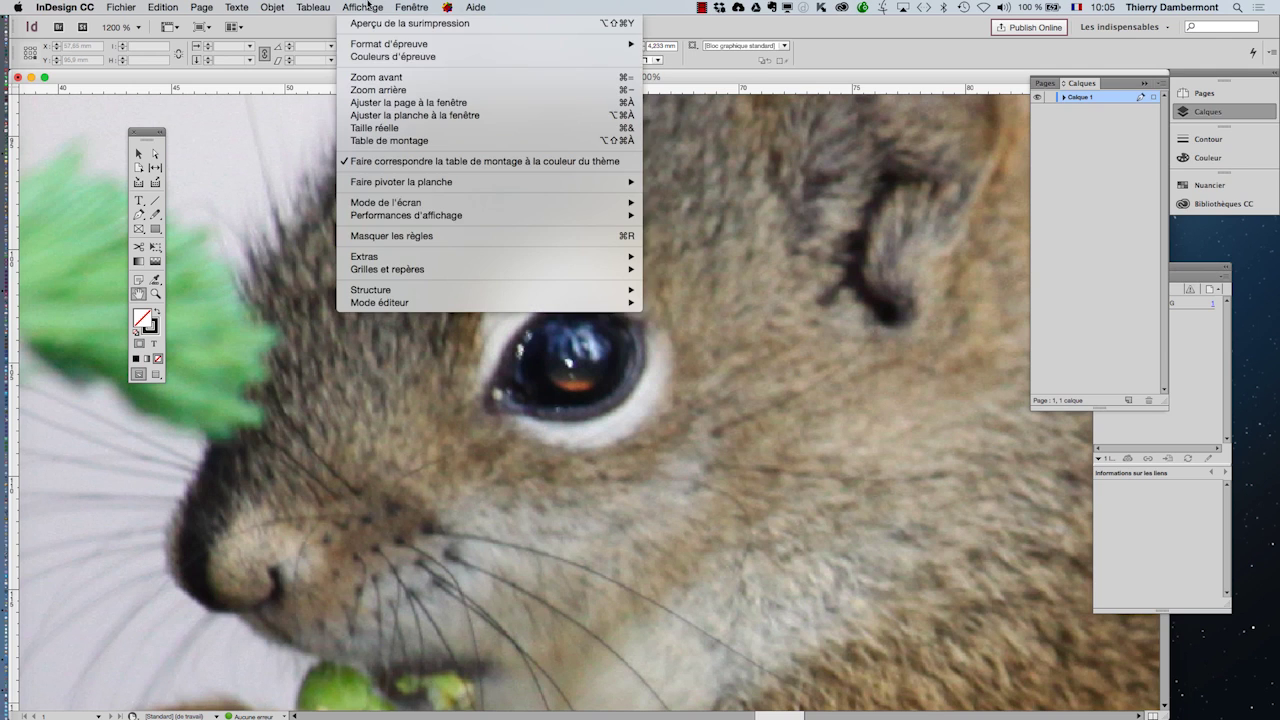
mouse_move(403, 220)
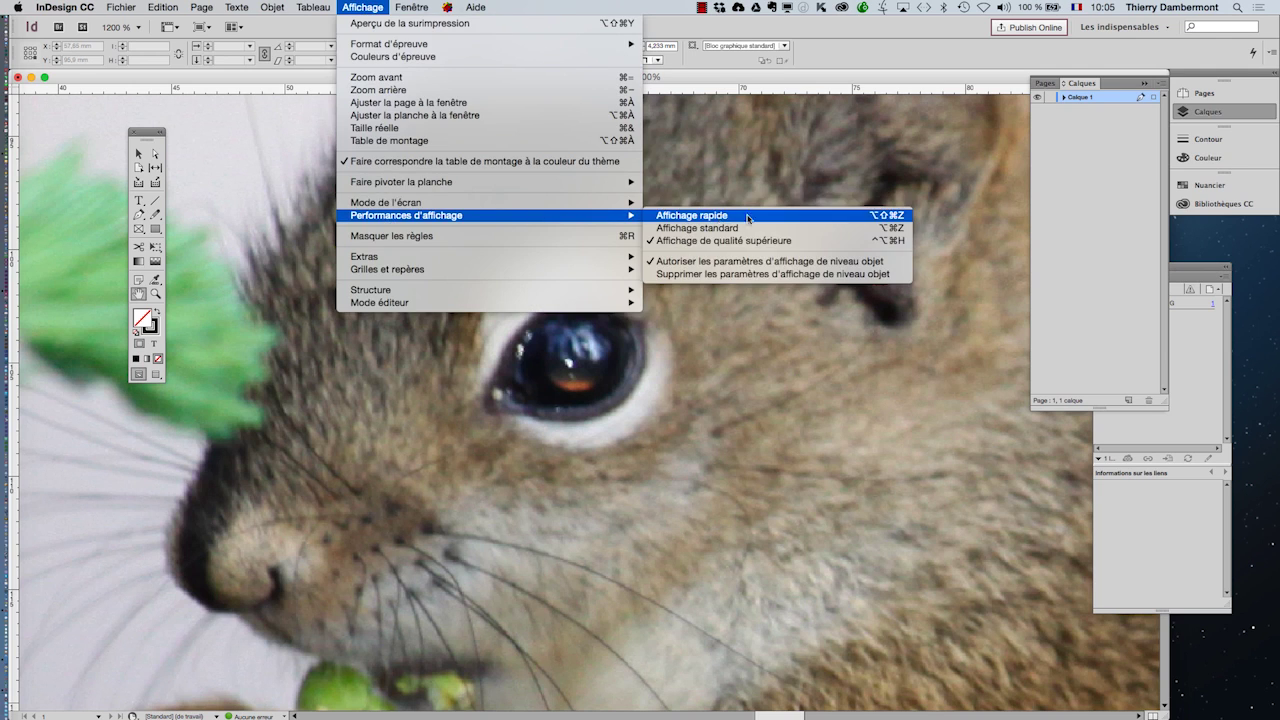
left_click(814, 241)
scroll(740, 348, "down", 2)
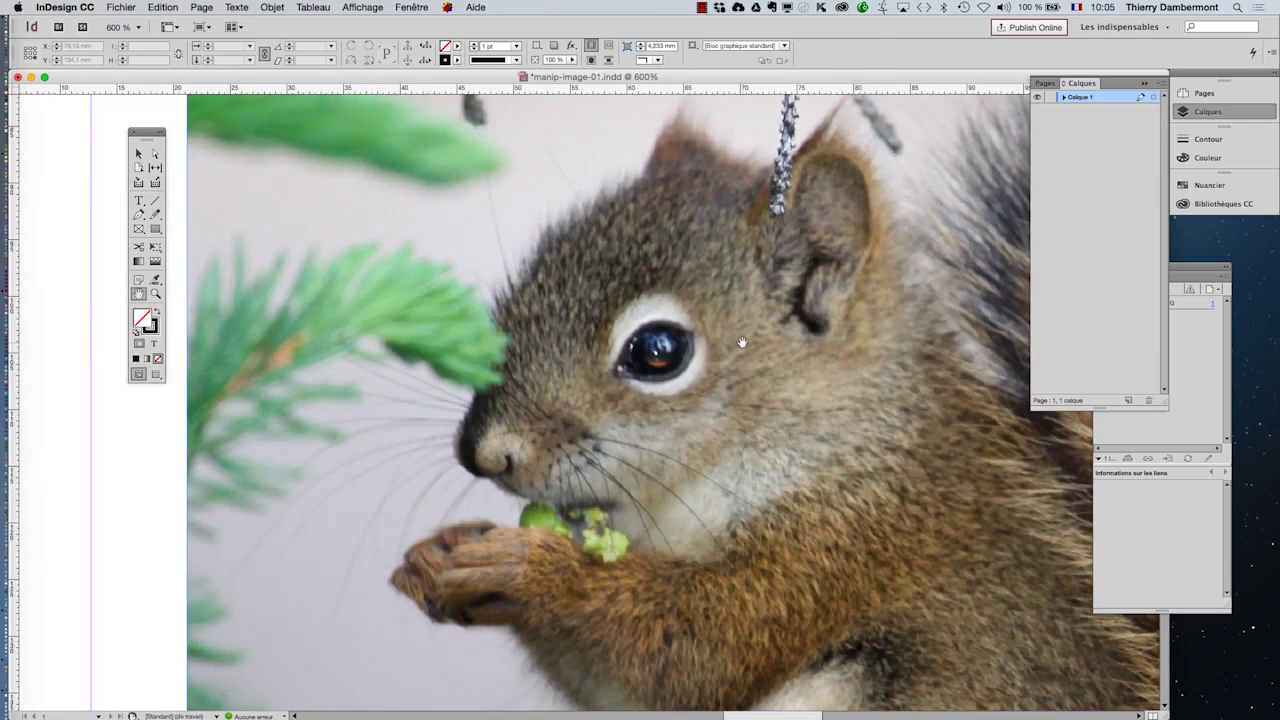
left_click_drag(740, 346, 482, 293)
scroll(557, 323, "down", 2)
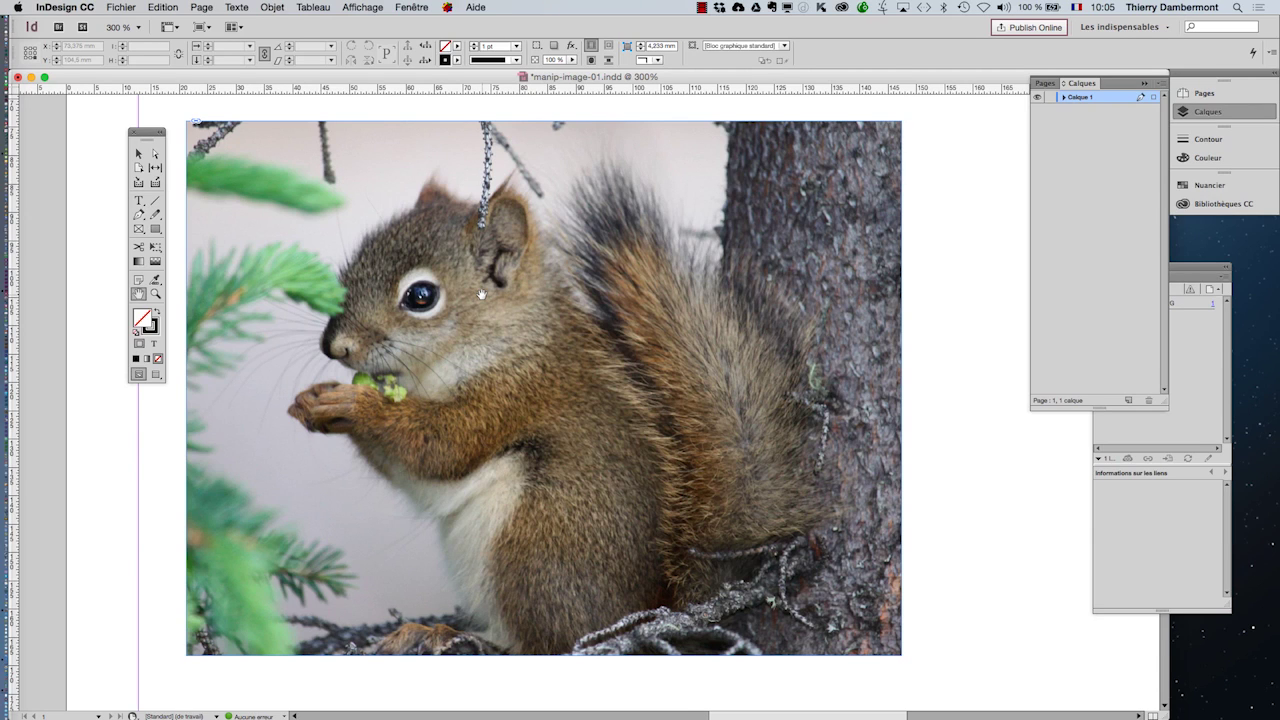
key("super+minus")
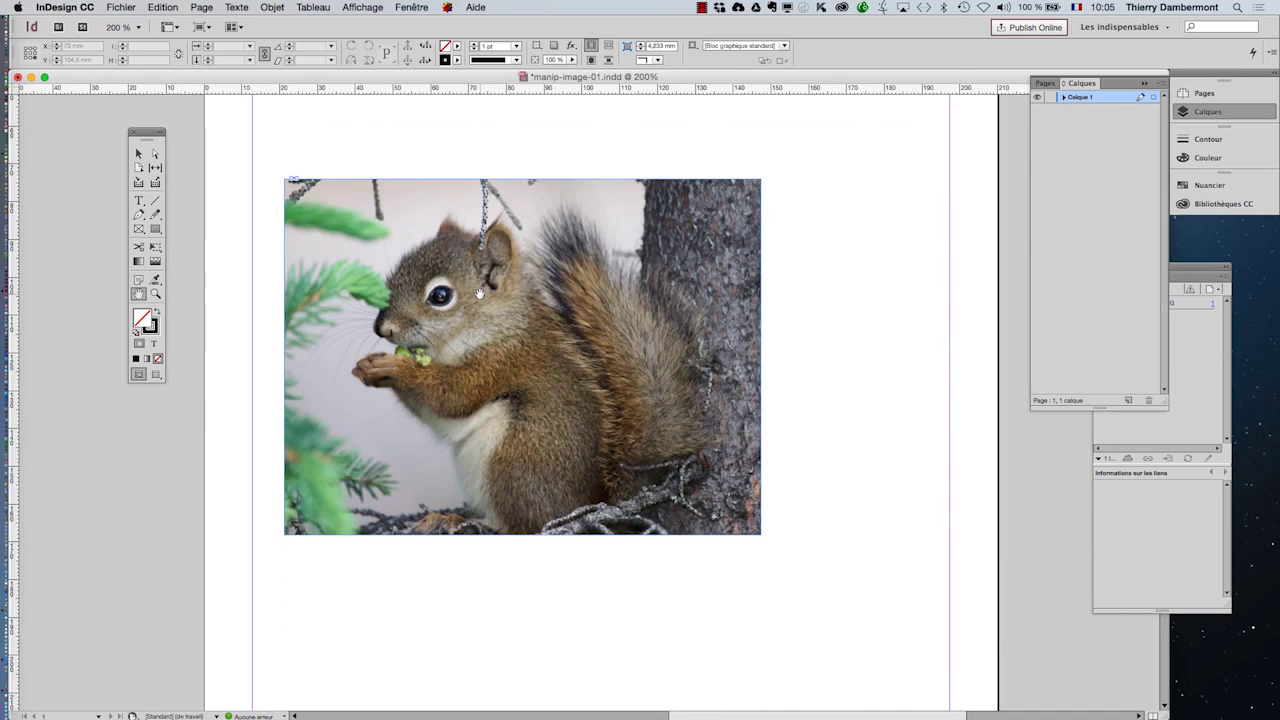
scroll(480, 350, "right", 2)
left_click(138, 153)
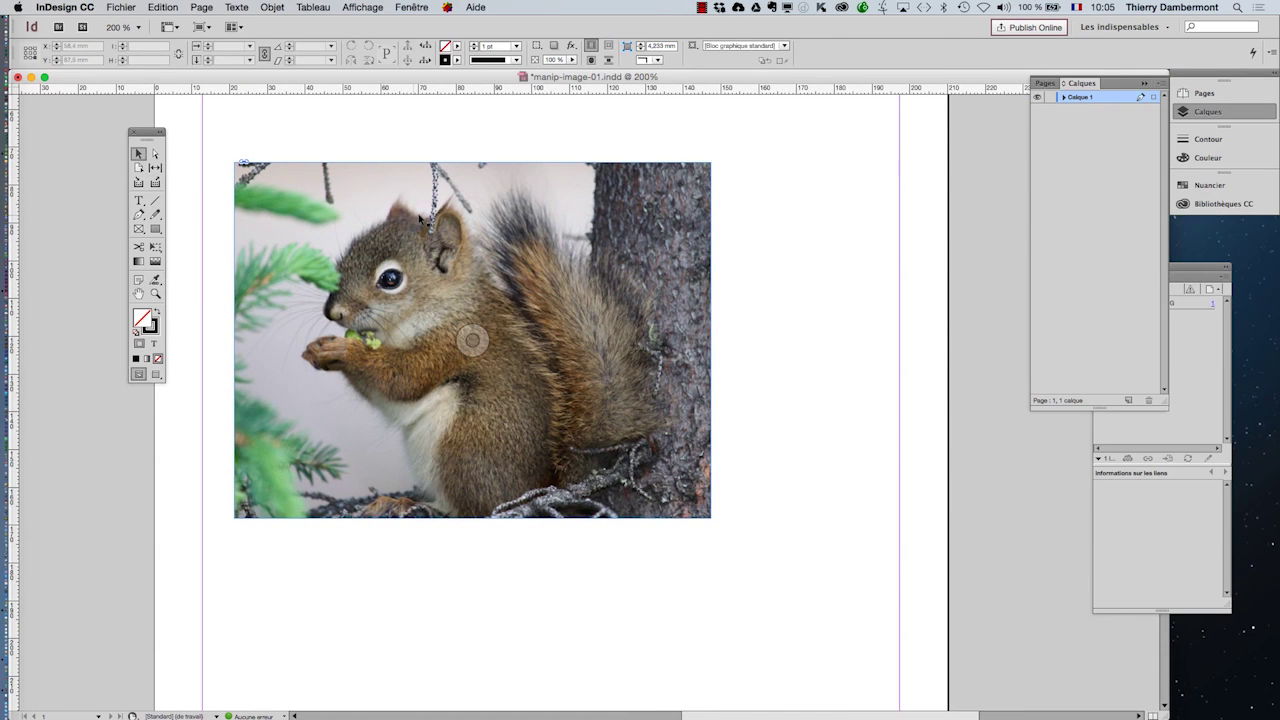